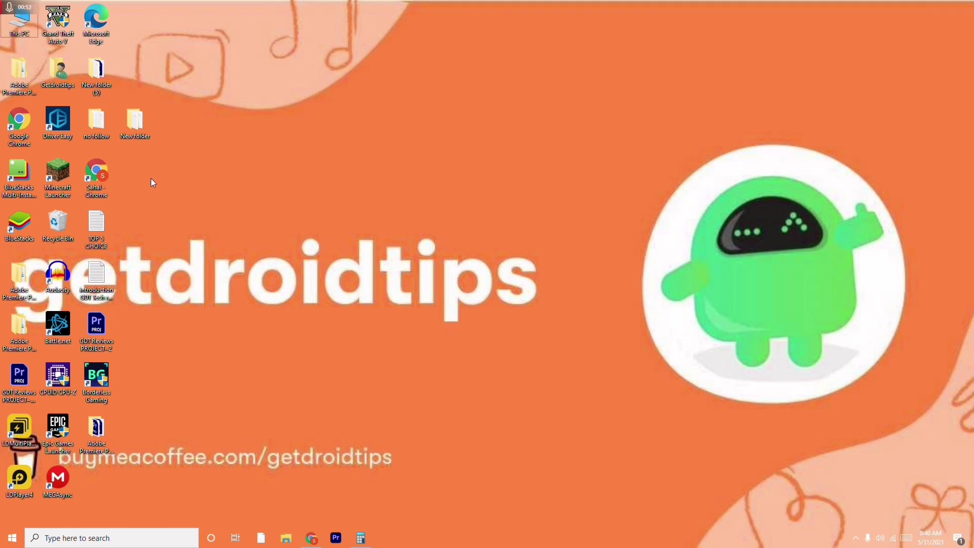
Open This PC's Properties, then Advanced system settings, to reach the System Properties Advanced tab
right_click(30, 32)
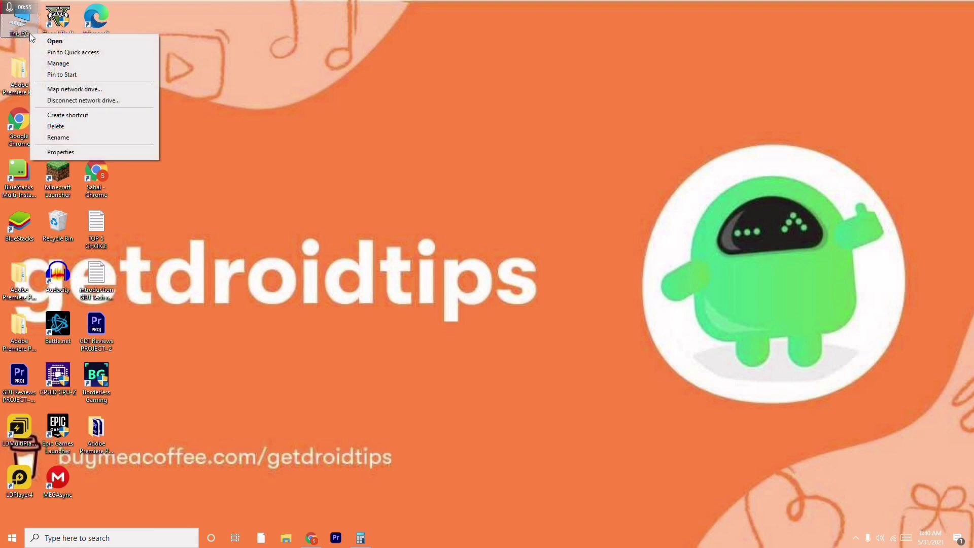
left_click(93, 155)
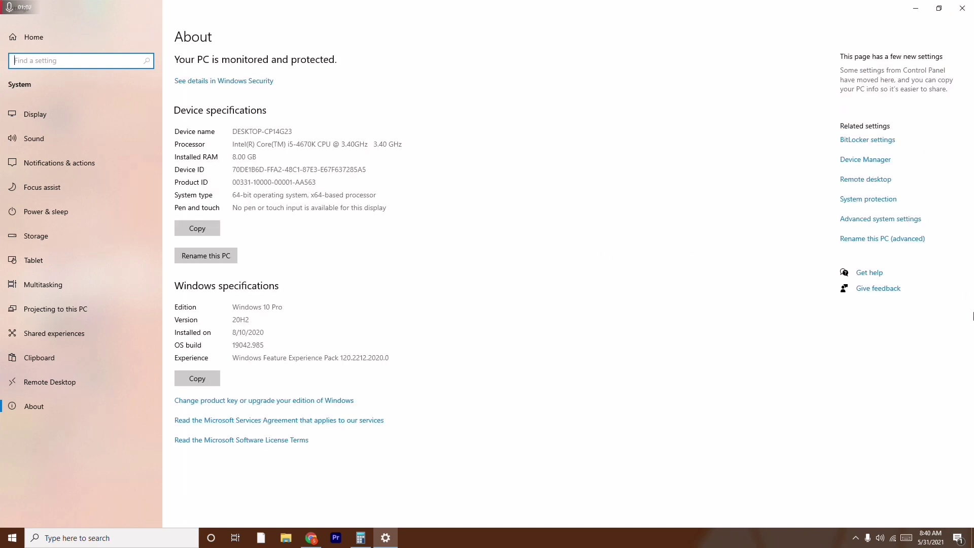
left_click(876, 221)
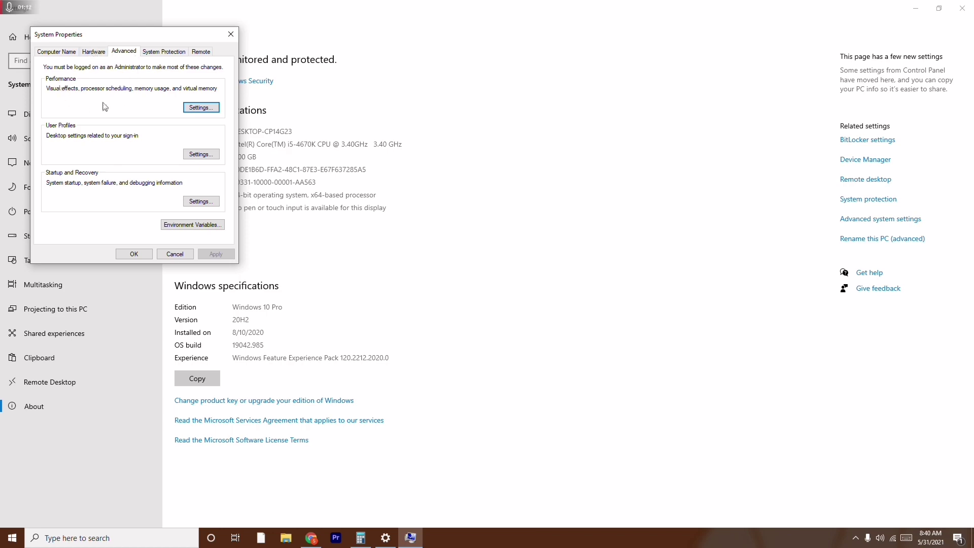
Open the Virtual Memory settings from Performance Options, showing C: at a custom 3000–3000 MB
left_click(202, 108)
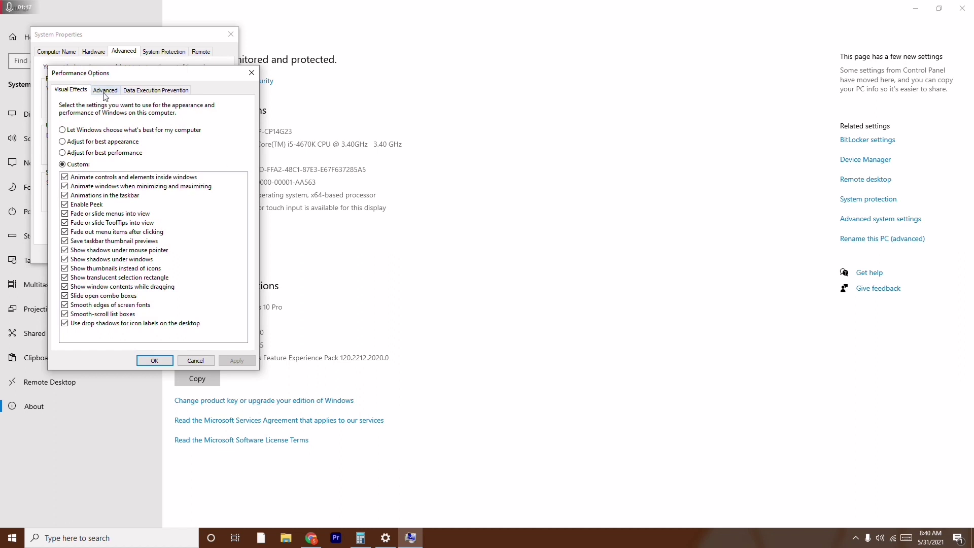
left_click(106, 91)
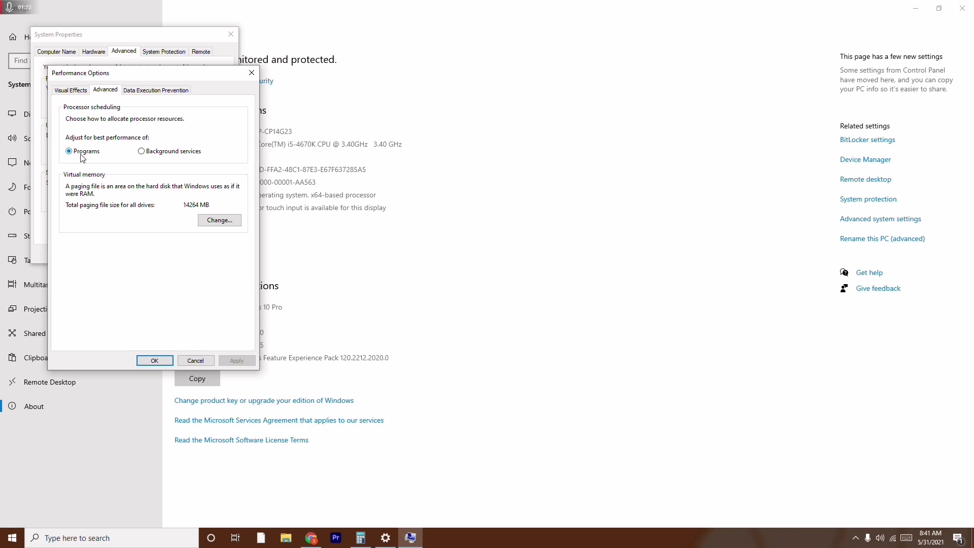
left_click(221, 223)
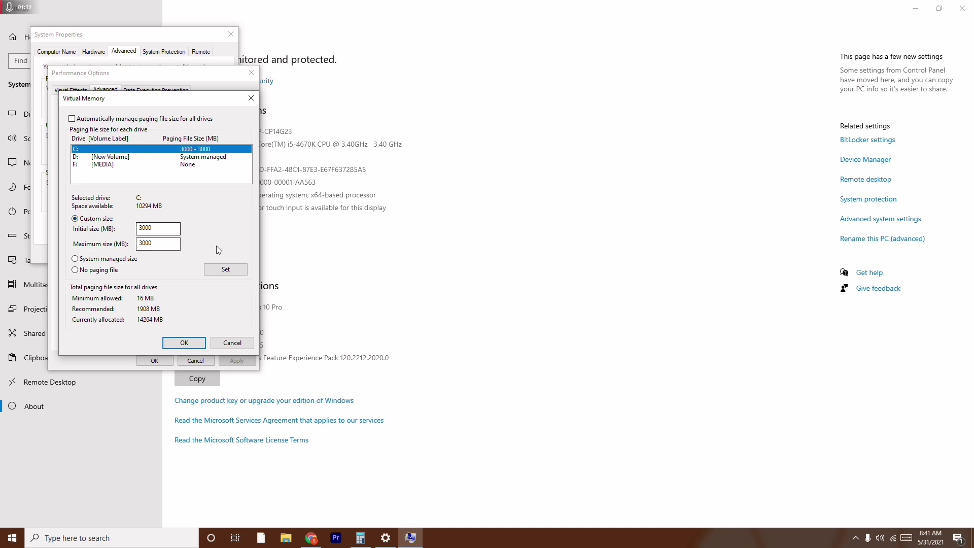
left_click(162, 229)
After checking drive D:, enter 1908 MB as C:'s initial paging file size, then launch Calculator
left_click(119, 160)
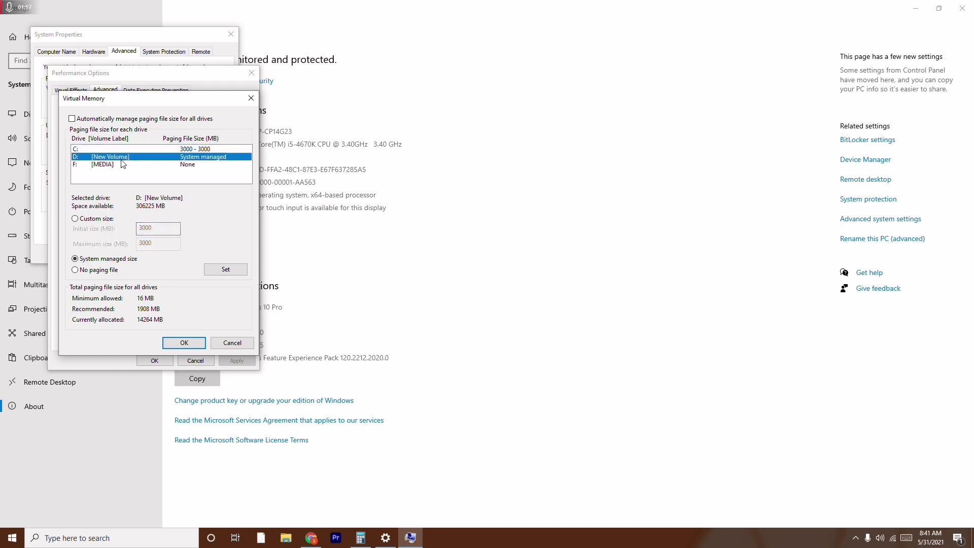
left_click(75, 219)
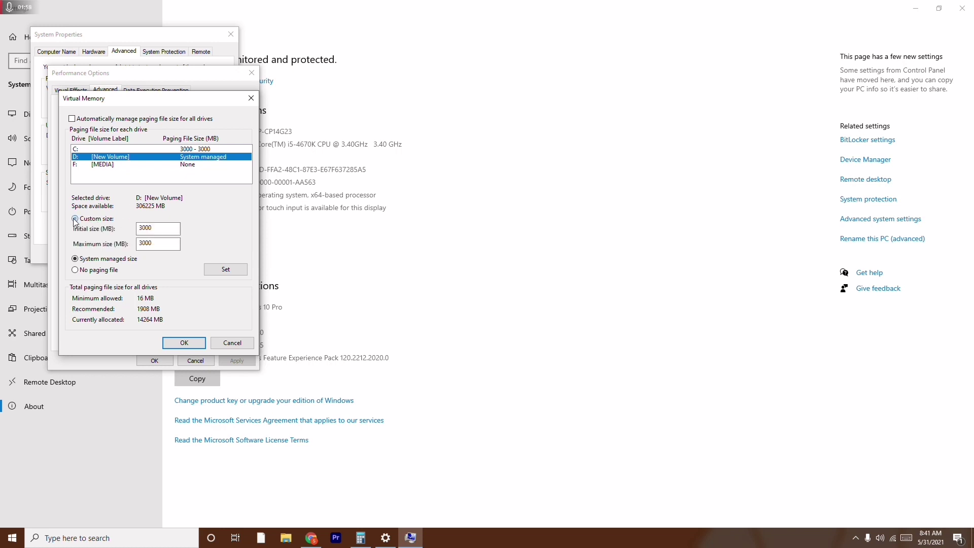
left_click(82, 152)
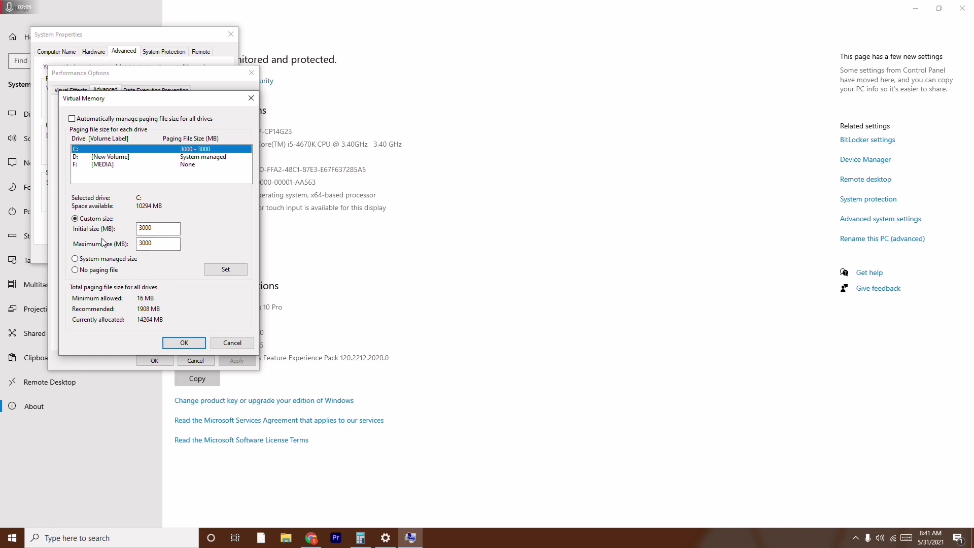
left_click(159, 229)
key("BackSpace")
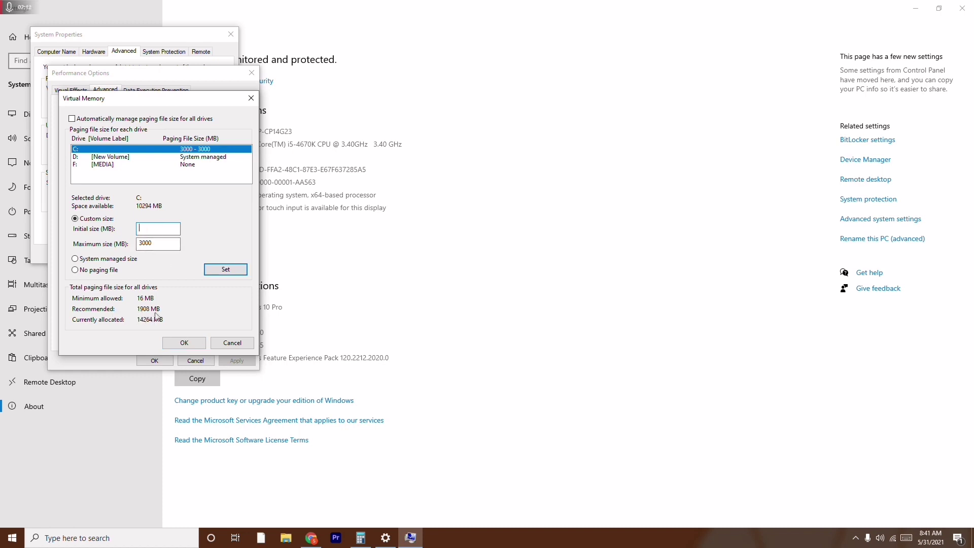
type("1908")
left_click(154, 246)
left_click(362, 539)
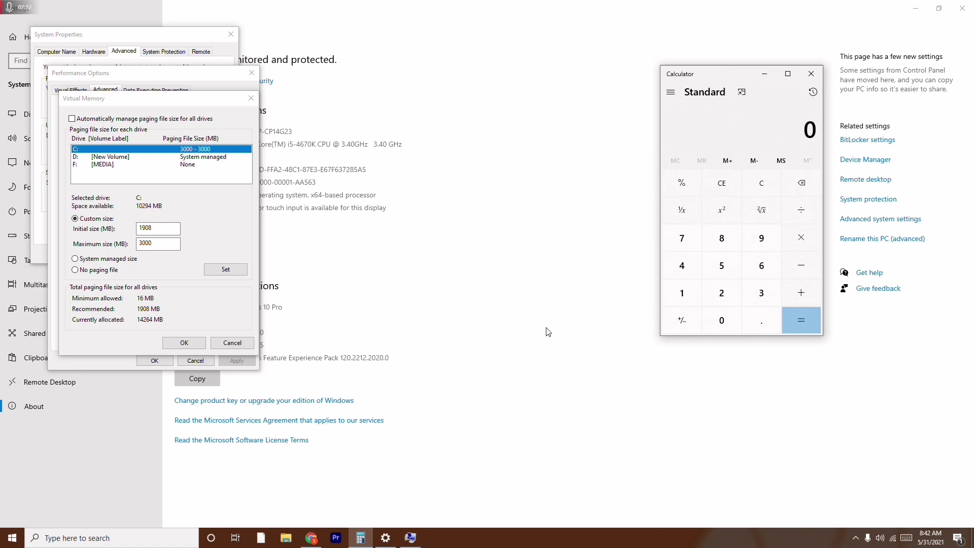
Compute 8×1024 = 8192 in Calculator and use it as C:'s maximum paging size
left_click(717, 244)
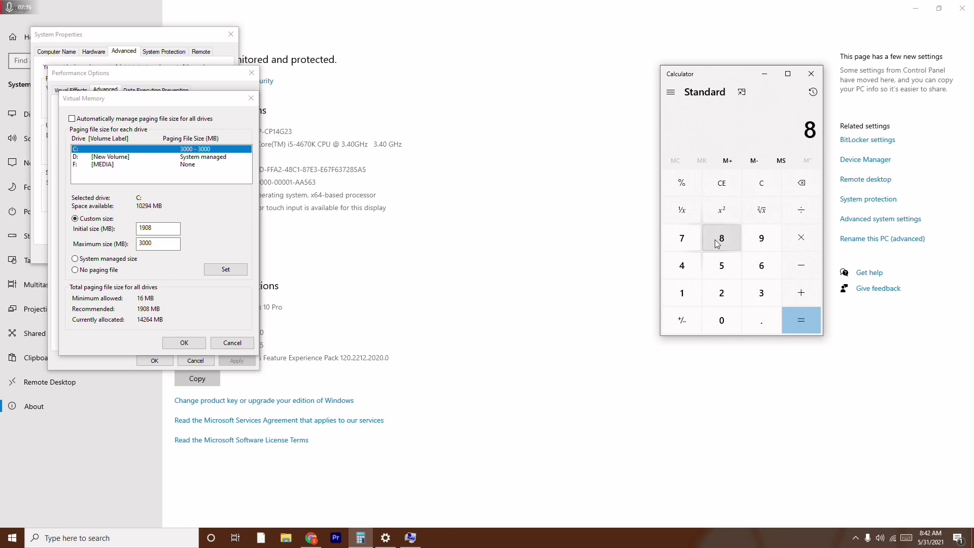
left_click(802, 239)
left_click(681, 293)
left_click(721, 320)
left_click(721, 293)
left_click(694, 275)
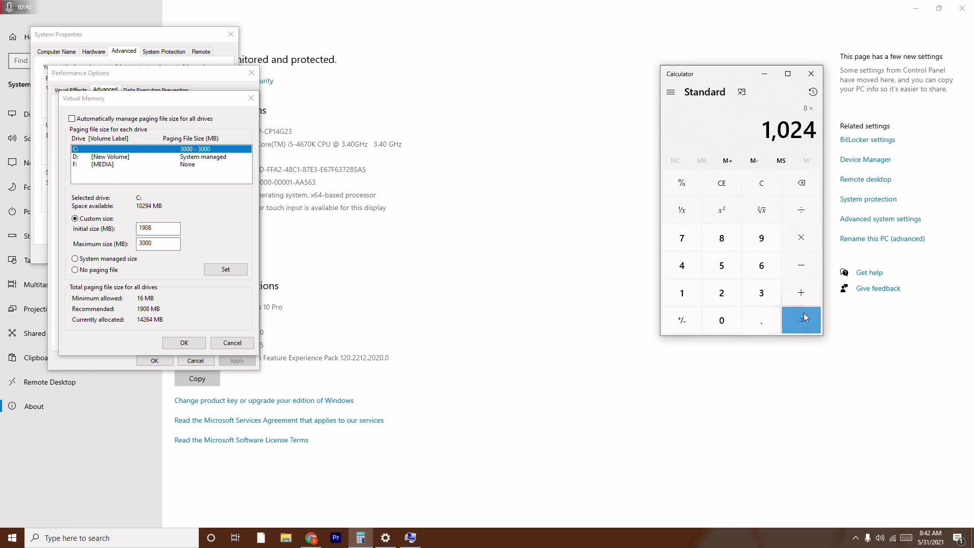
left_click(803, 318)
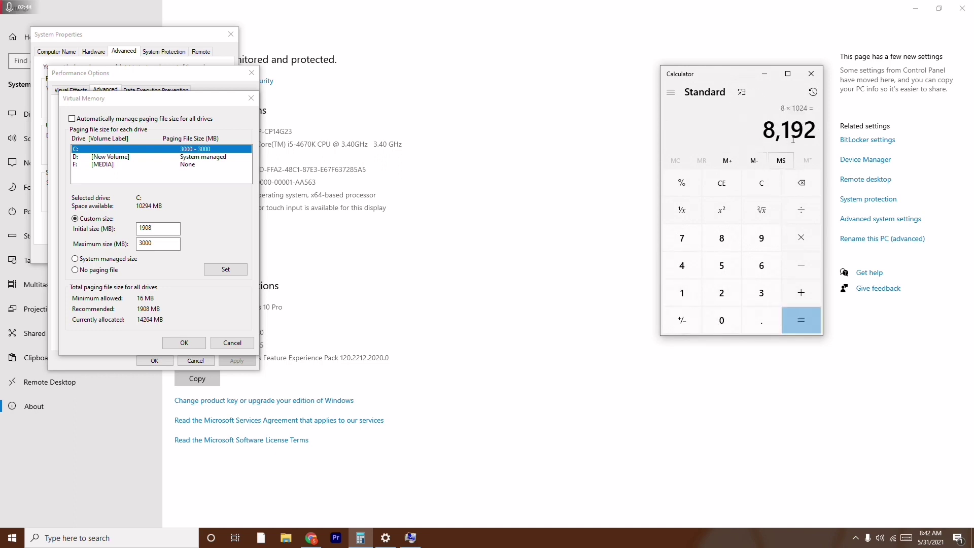
left_click(159, 241)
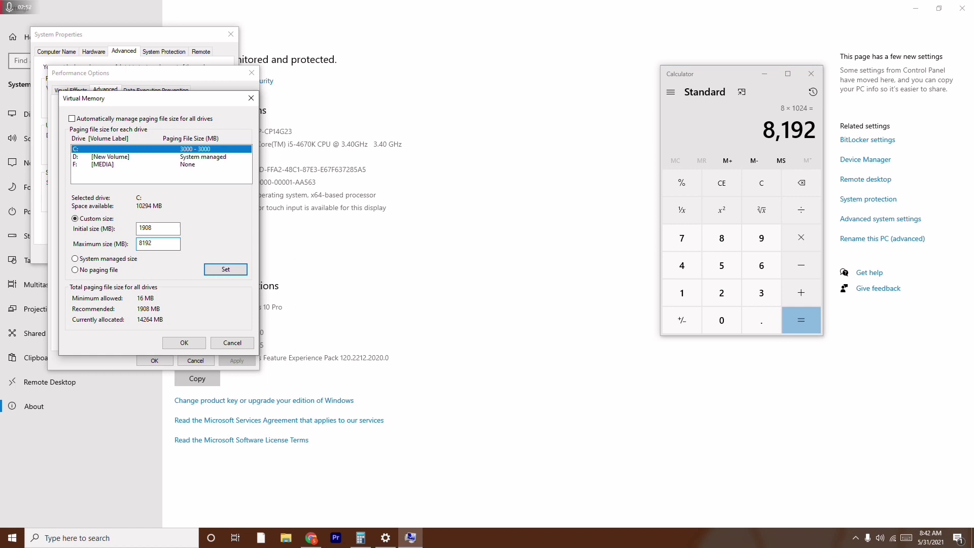
Clear Calculator and compute 12×1024 = 12288
left_click(804, 185)
left_click(763, 189)
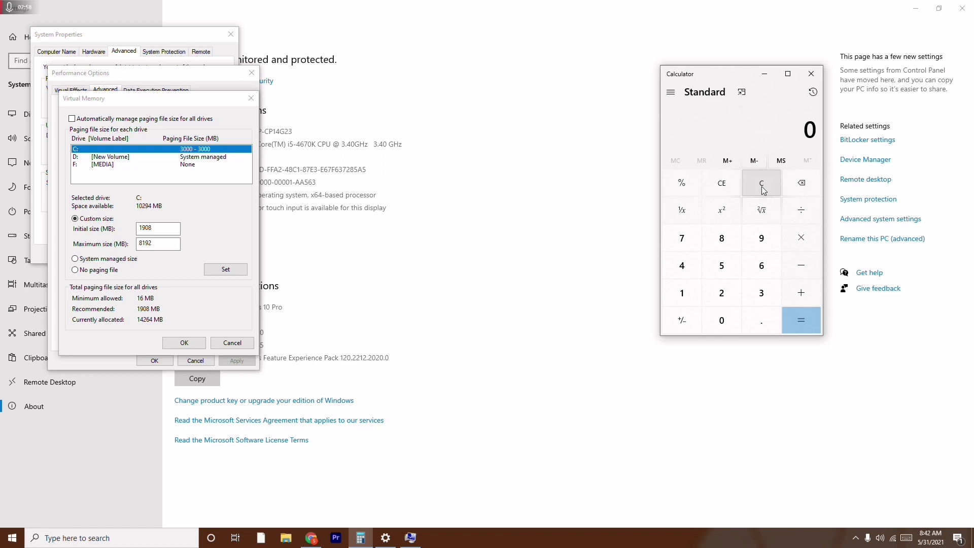
left_click(686, 298)
left_click(718, 299)
left_click(800, 246)
left_click(684, 296)
left_click(714, 323)
left_click(722, 294)
left_click(681, 266)
left_click(801, 319)
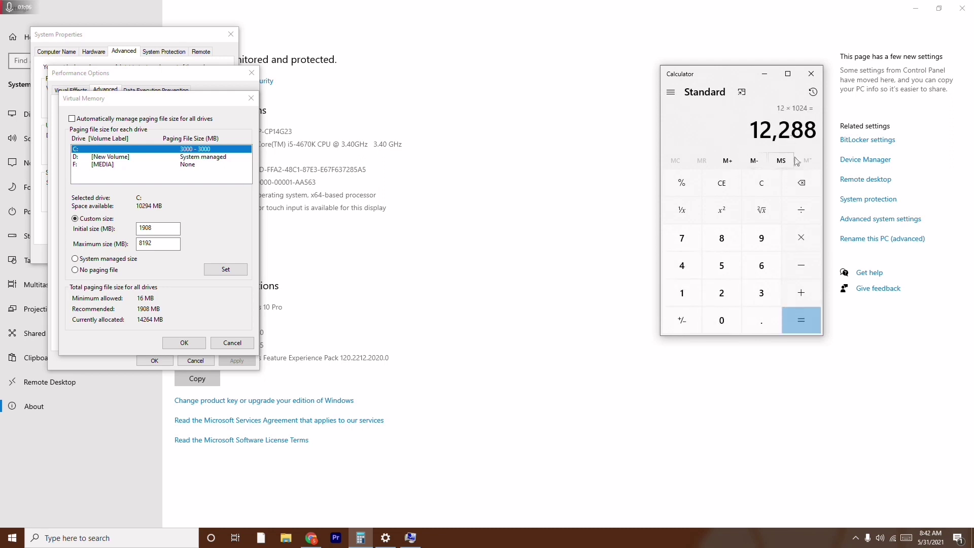
Compute 16×1024 = 16384, then confirm Virtual Memory with 8192 MB as C:'s maximum
left_click(803, 185)
left_click(761, 182)
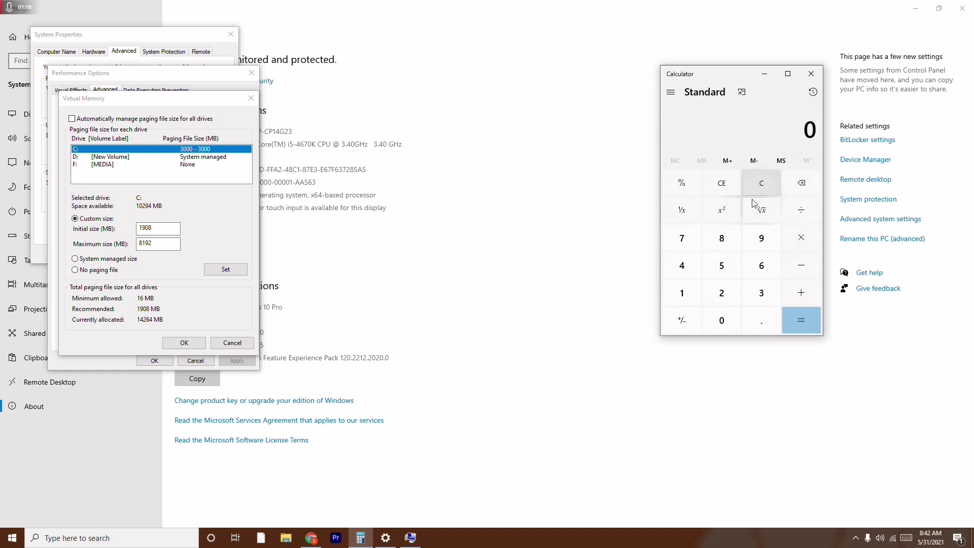
left_click(681, 292)
left_click(761, 265)
left_click(792, 243)
left_click(682, 293)
left_click(721, 320)
left_click(721, 293)
left_click(689, 268)
left_click(801, 320)
left_click(148, 240)
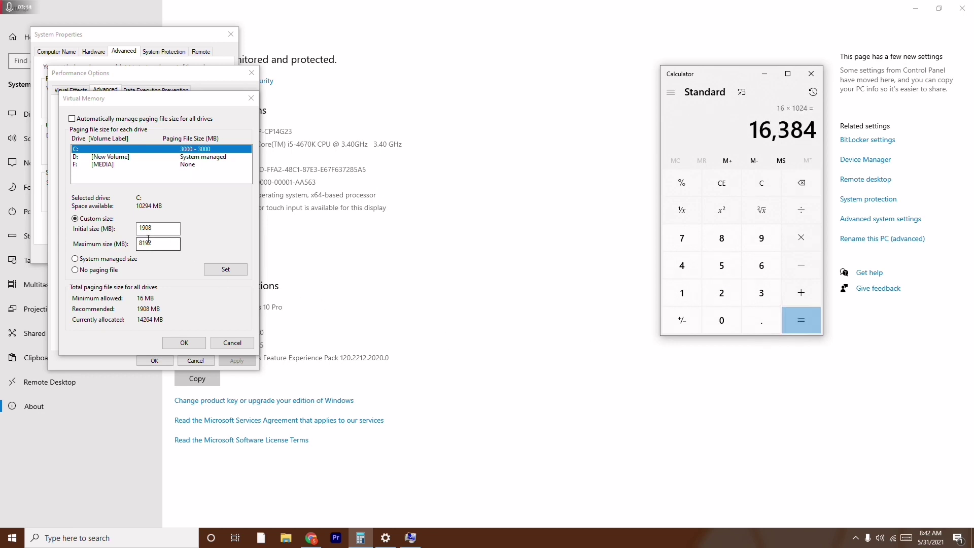
left_click(186, 342)
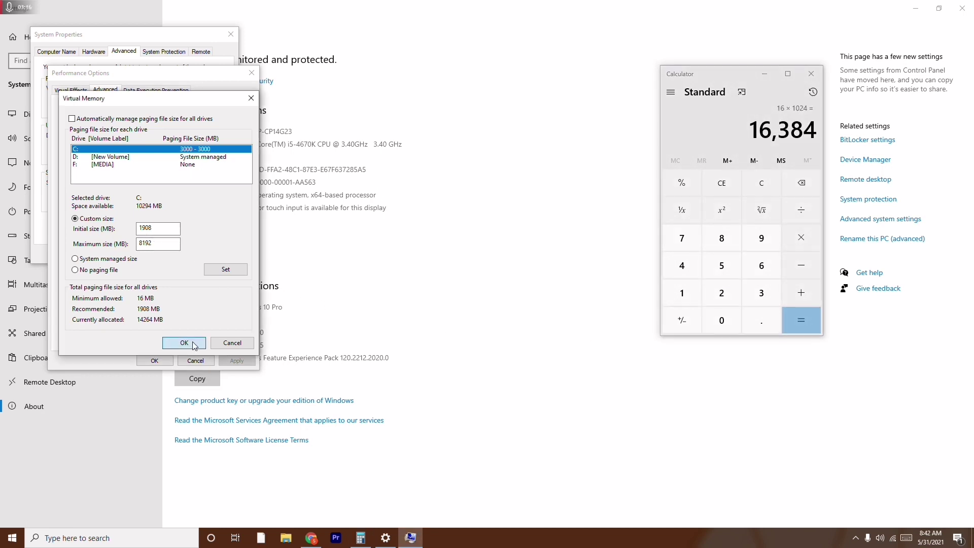
Close Performance Options, System Properties, Calculator and the Settings window
left_click(157, 361)
left_click(231, 34)
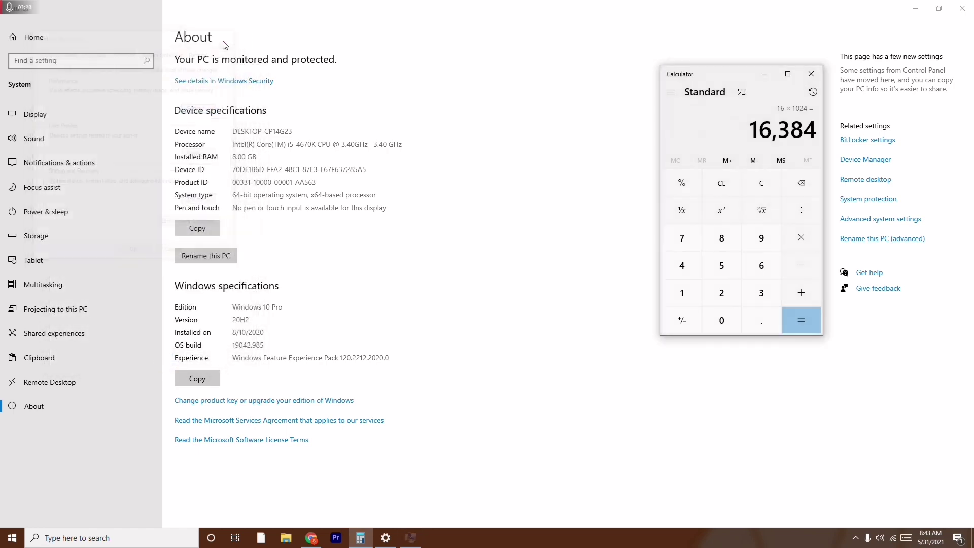
left_click(812, 74)
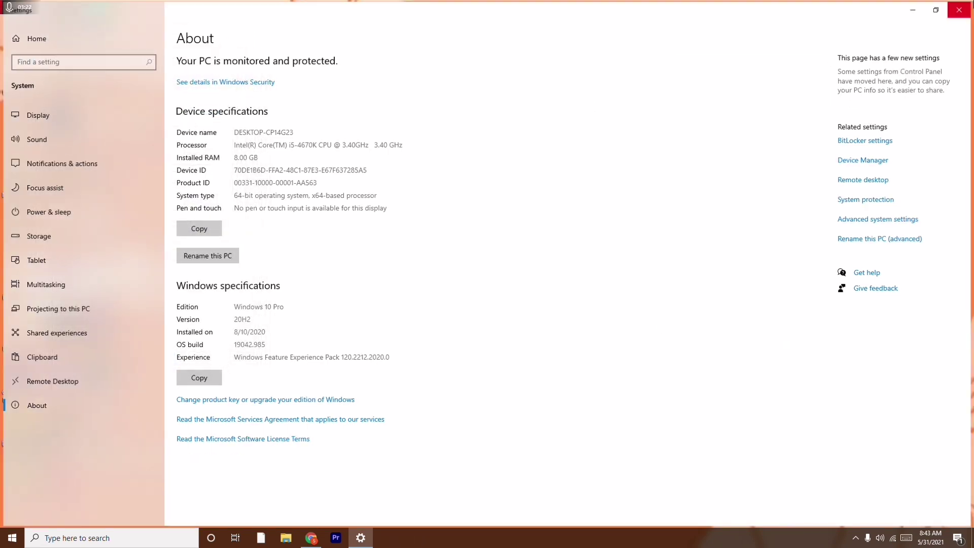
left_click(962, 9)
Refresh the desktop twice, briefly checking the Start menu power options, then bring up This PC's menu
right_click(313, 181)
left_click(337, 225)
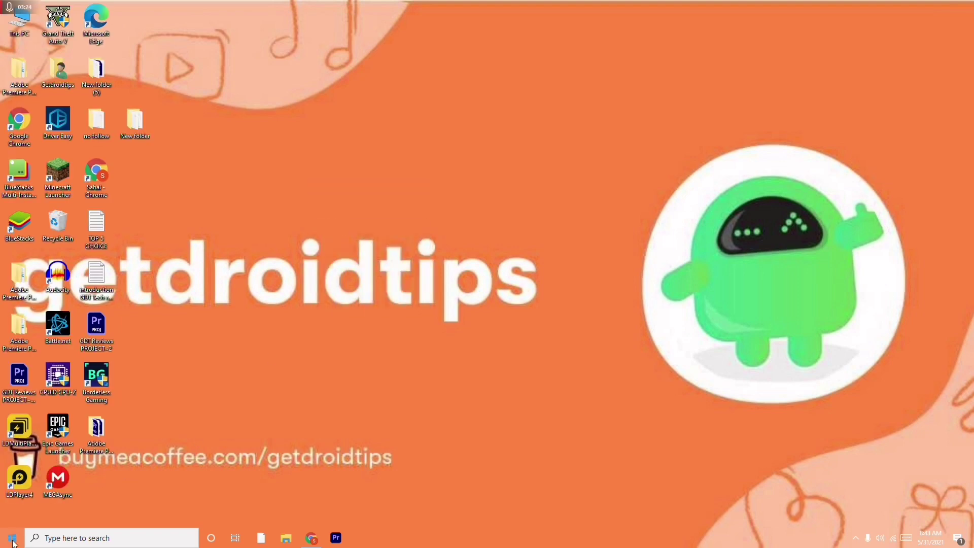
left_click(12, 538)
left_click(12, 516)
left_click(492, 382)
left_click(433, 318)
right_click(374, 206)
left_click(406, 252)
right_click(24, 34)
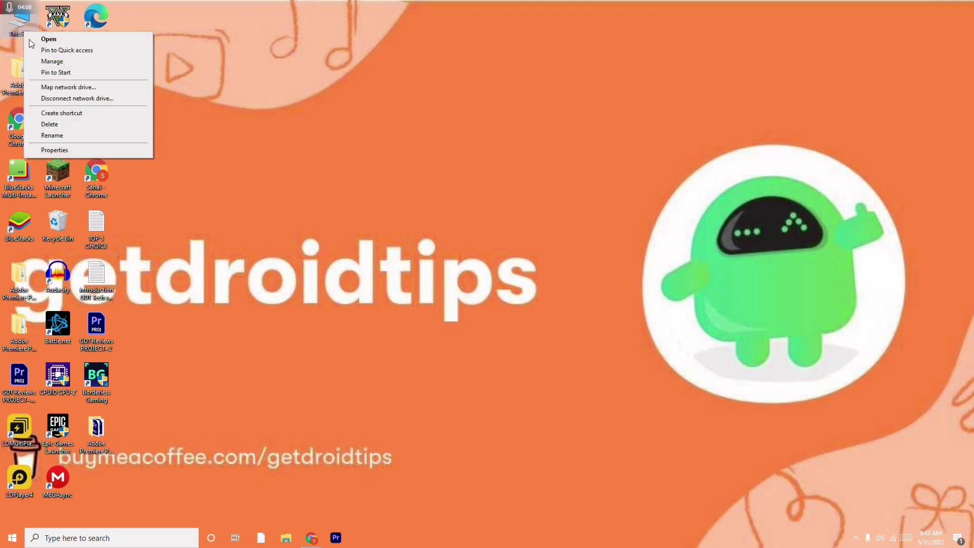
Open Device Manager from This PC's About page and select Display adapters
left_click(78, 151)
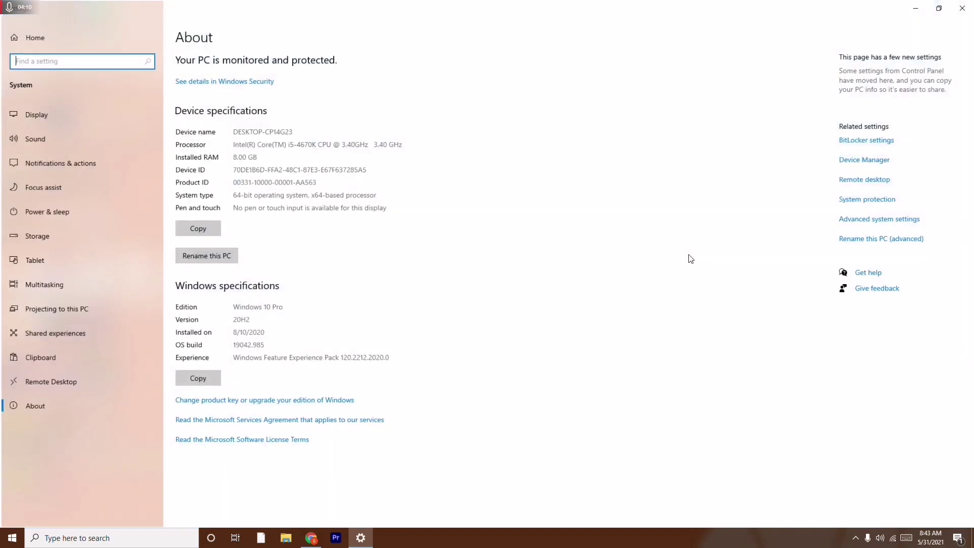
left_click(859, 166)
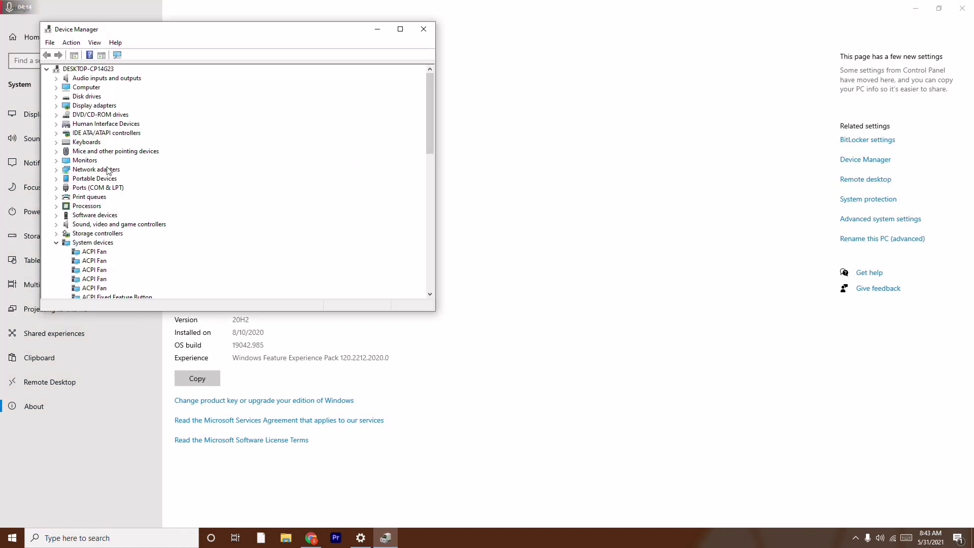
left_click(55, 243)
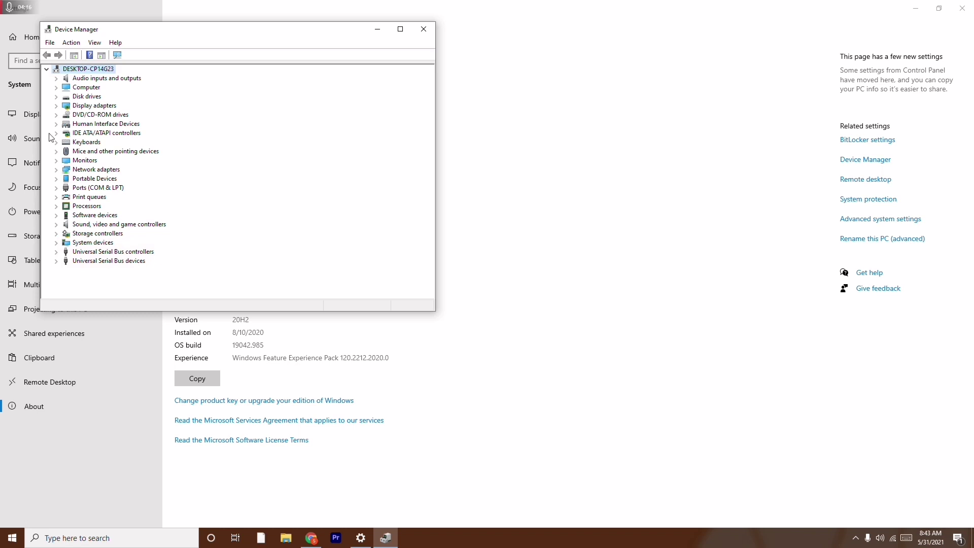
left_click(89, 108)
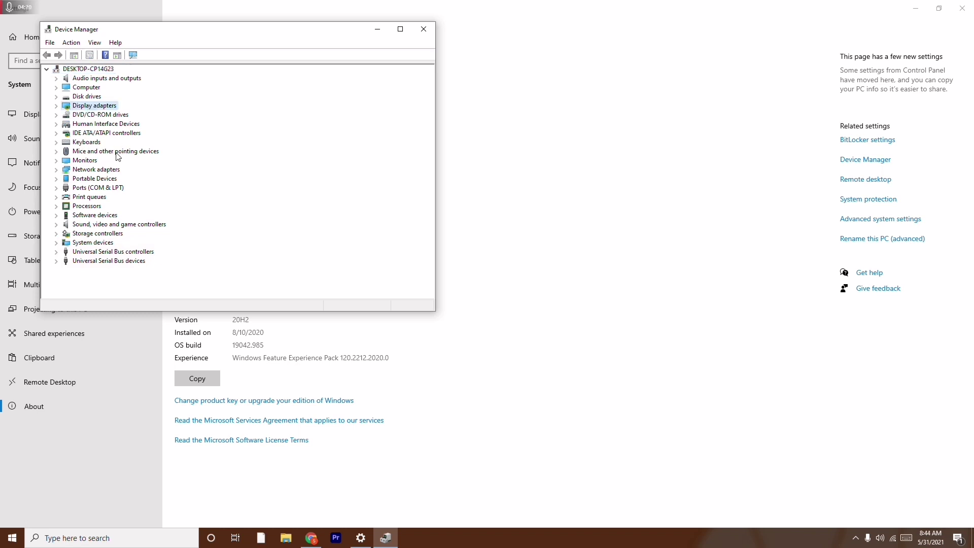
Expand and collapse the Mice, Network adapters and Keyboards categories
left_click(57, 151)
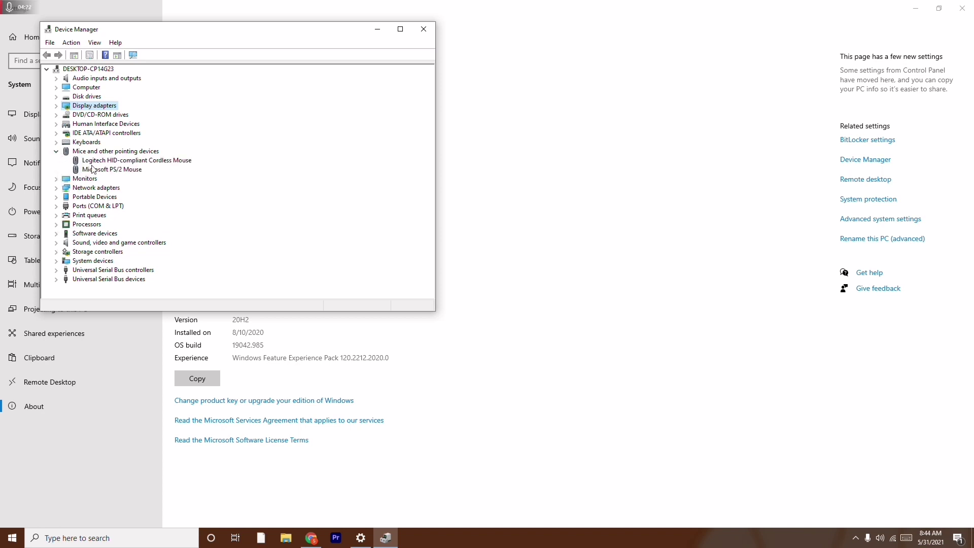
left_click(57, 151)
left_click(57, 170)
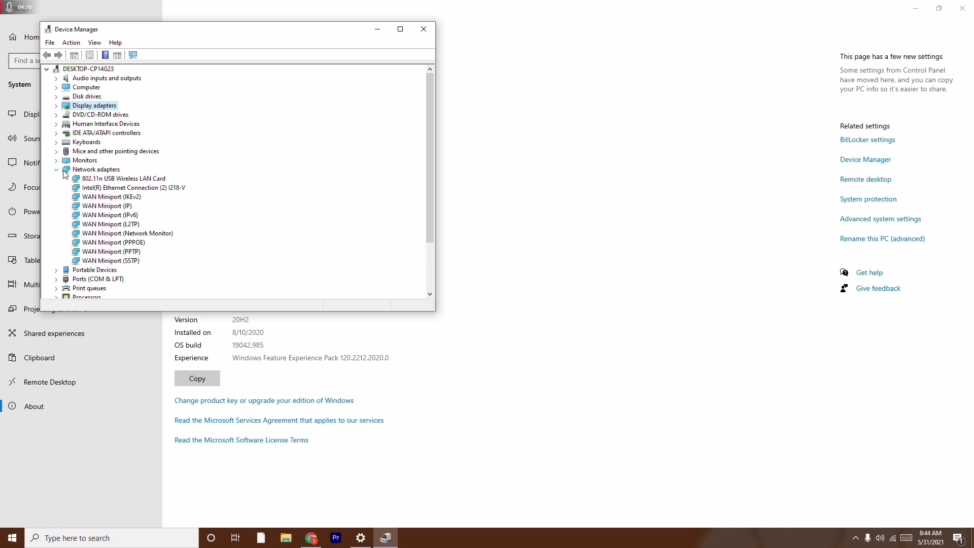
left_click(56, 170)
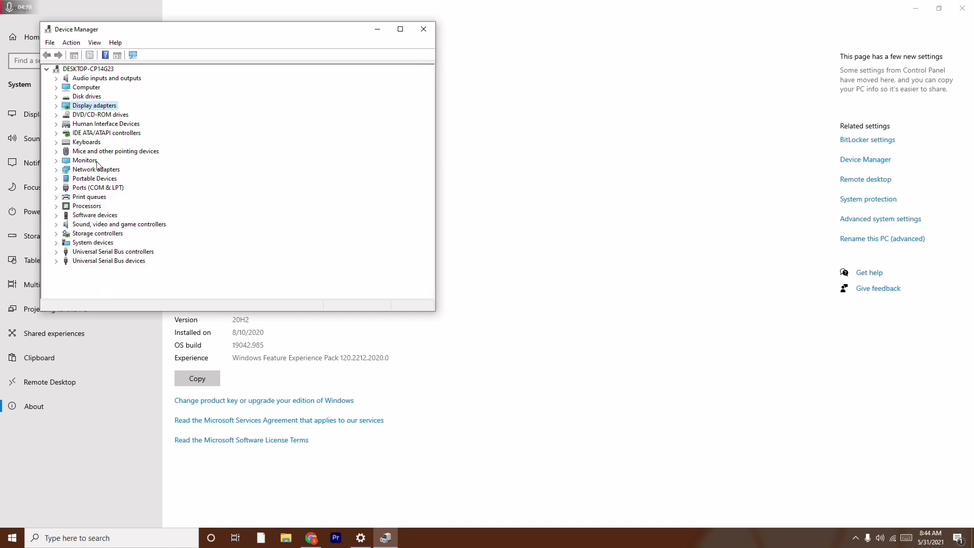
left_click(56, 143)
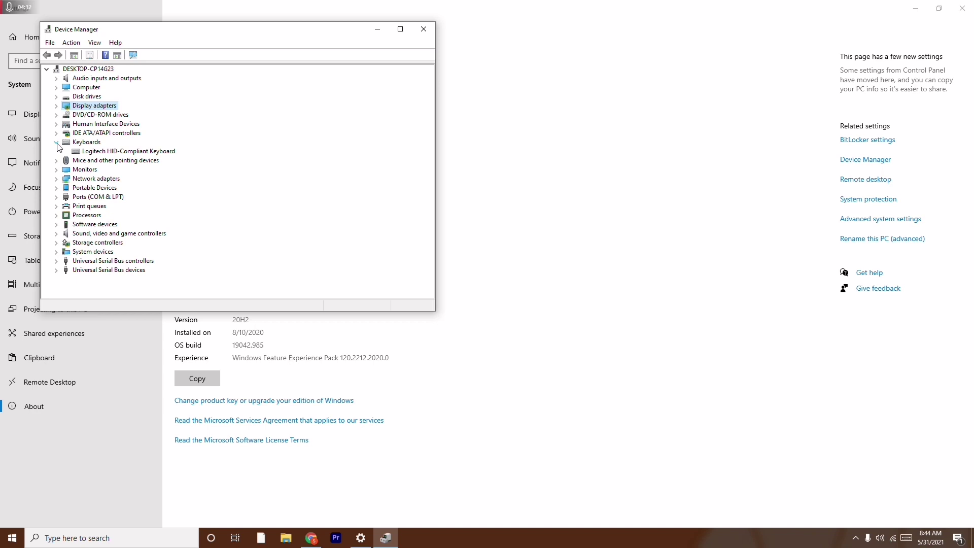
left_click(56, 142)
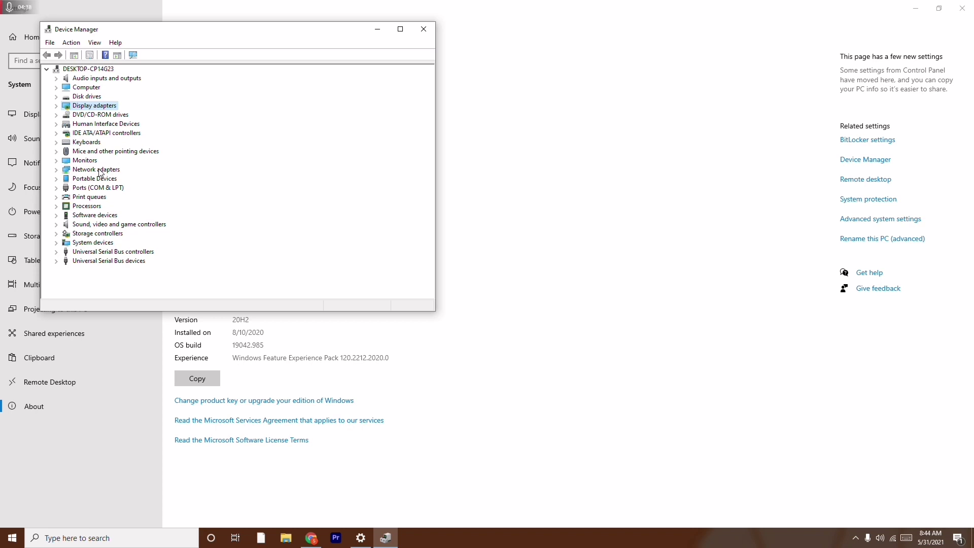
Search automatically for an AMD Radeon RX 5700 driver update, finding the best driver already installed
right_click(105, 109)
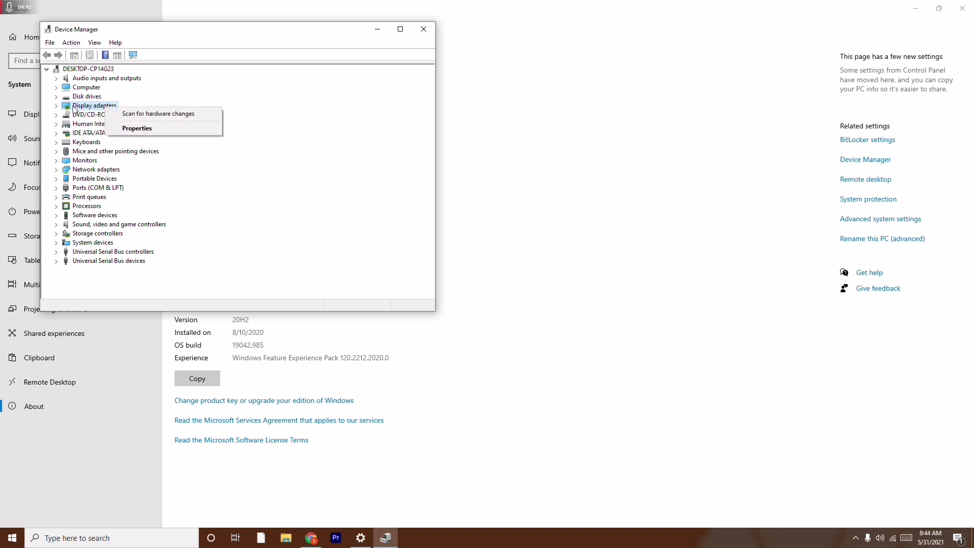
right_click(88, 108)
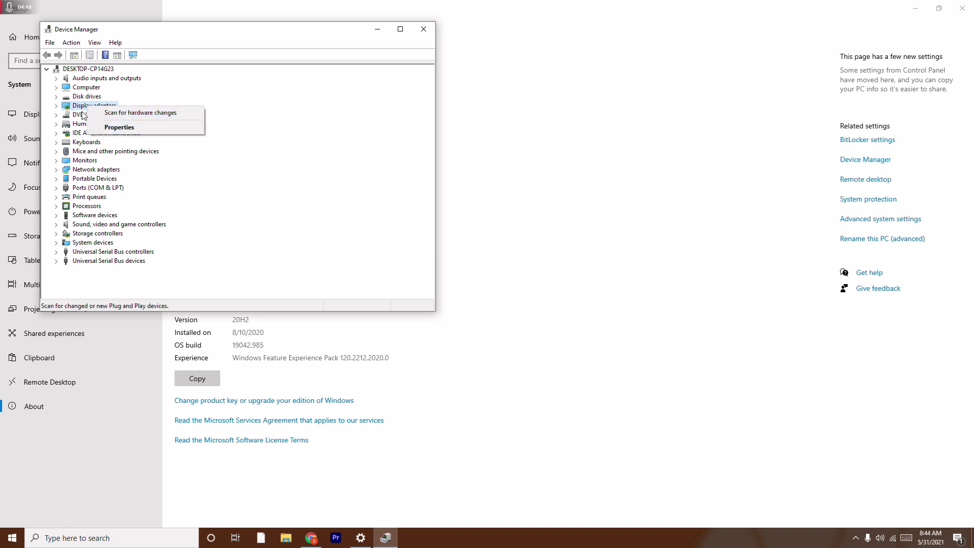
double_click(89, 106)
right_click(108, 114)
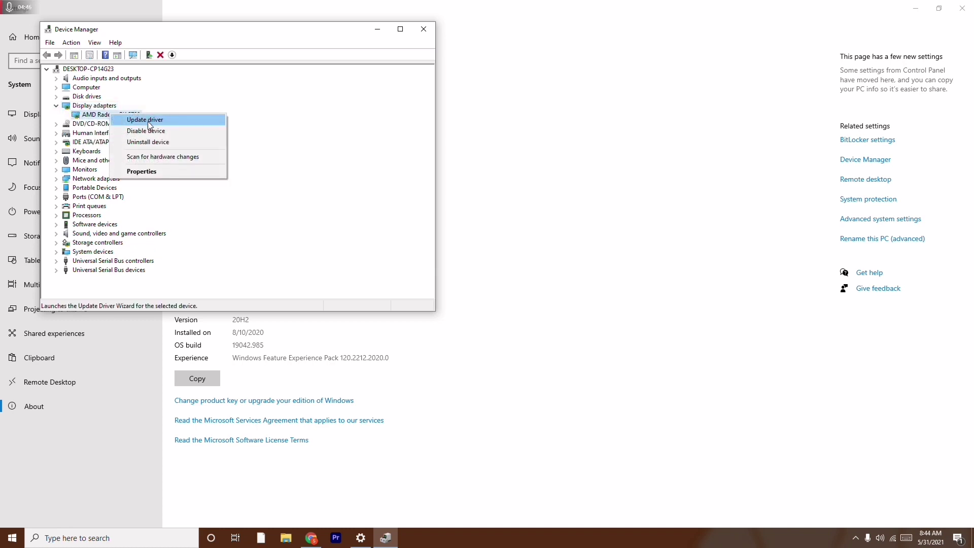
left_click(148, 122)
left_click(241, 161)
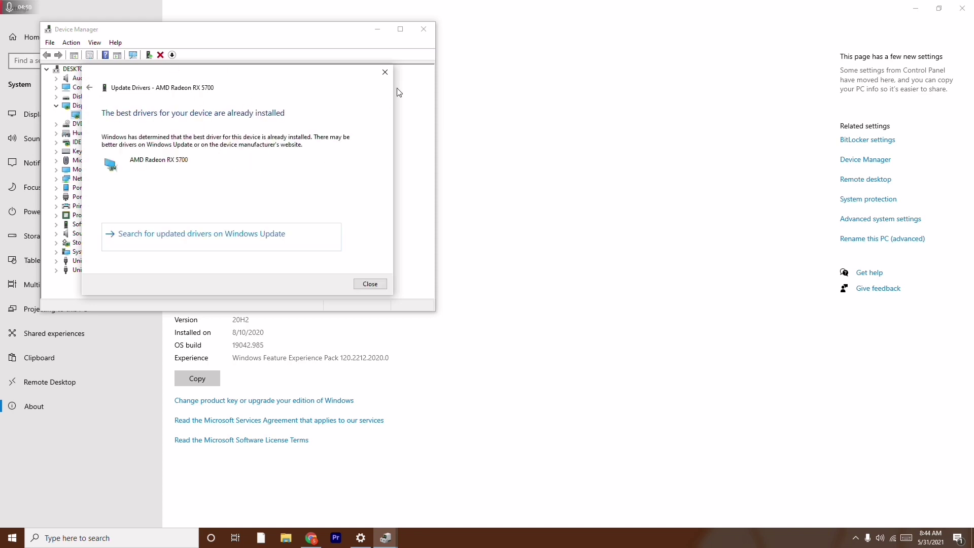
left_click(385, 72)
left_click(56, 105)
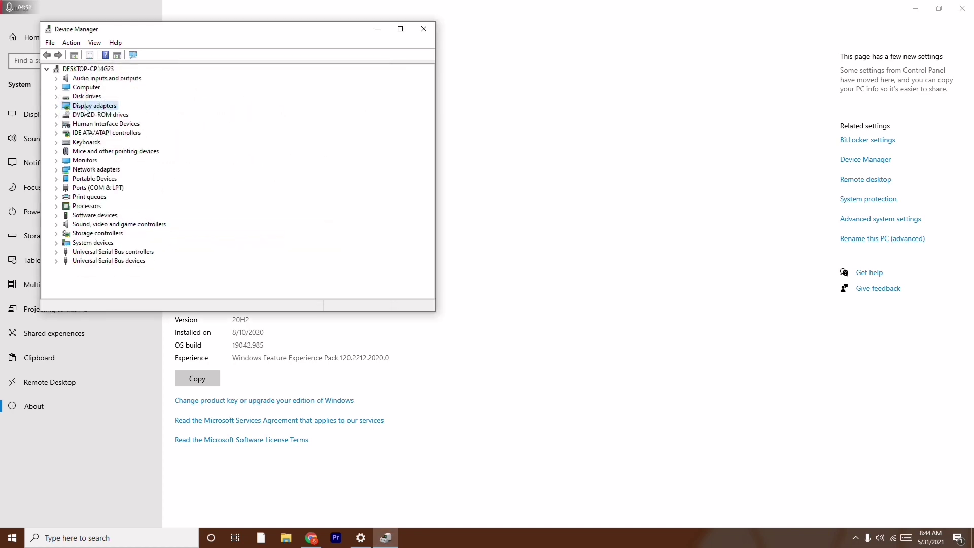